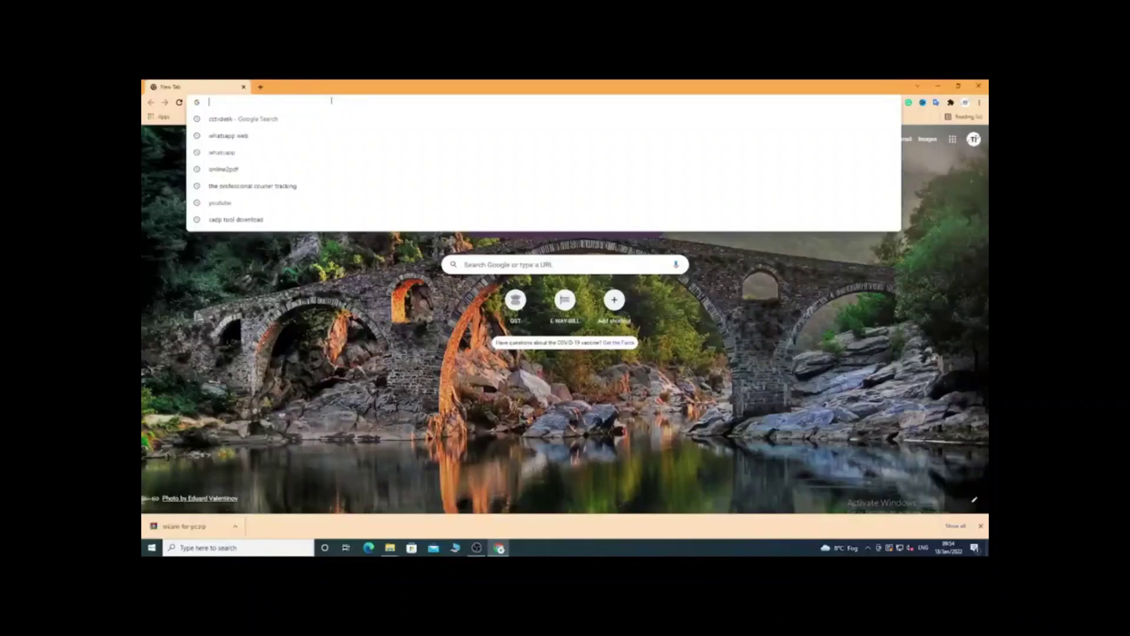
Go to cctvdesk.com and search the site for 'idms'
{"action": "type", "text": "CCtvdesk"}
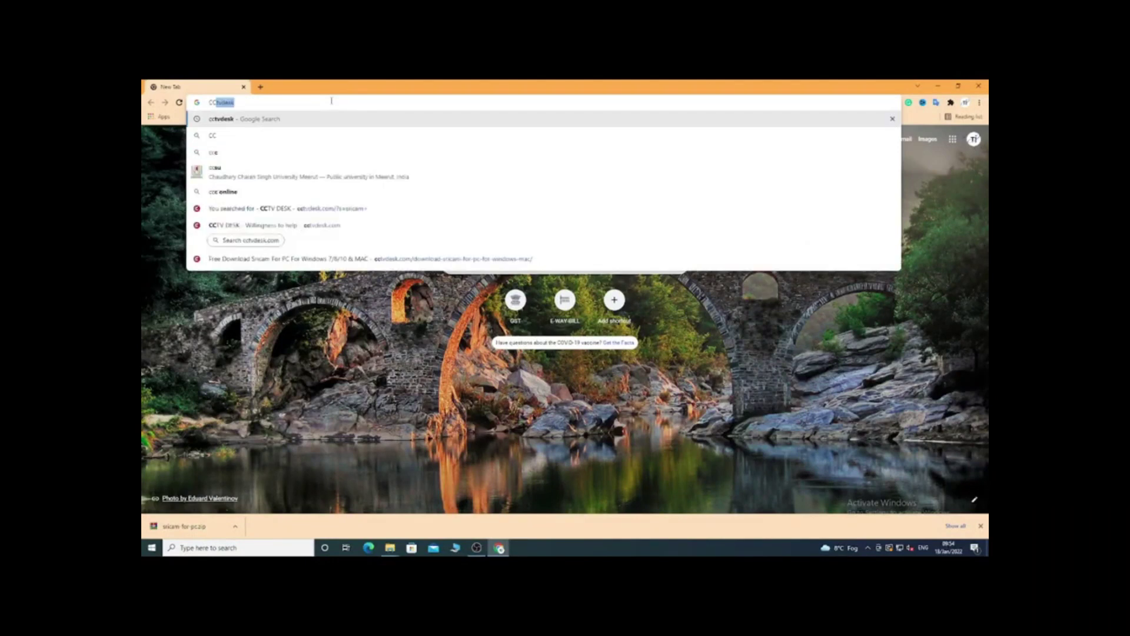
{"action": "left_click", "coordinate": [317, 222]}
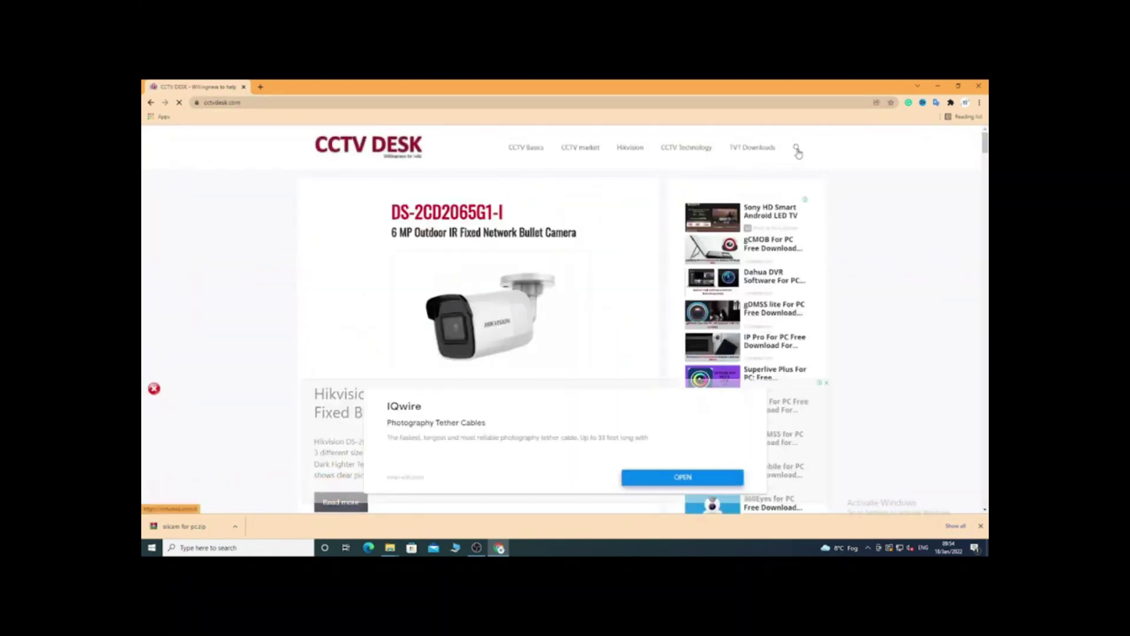
{"action": "left_click", "coordinate": [796, 150]}
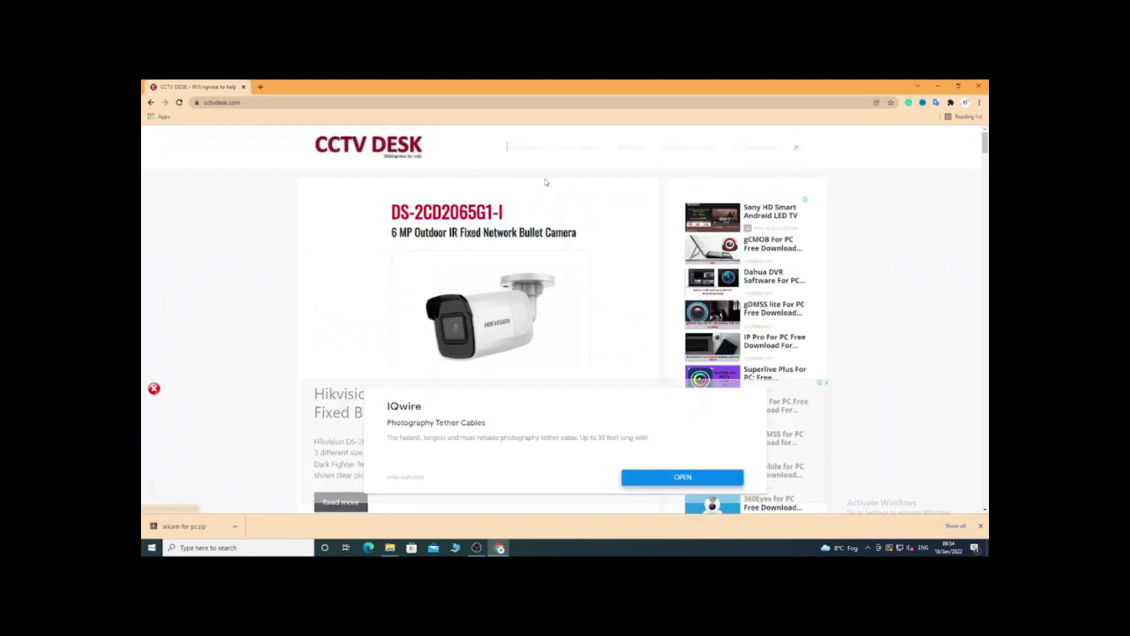
{"action": "left_click", "coordinate": [539, 147]}
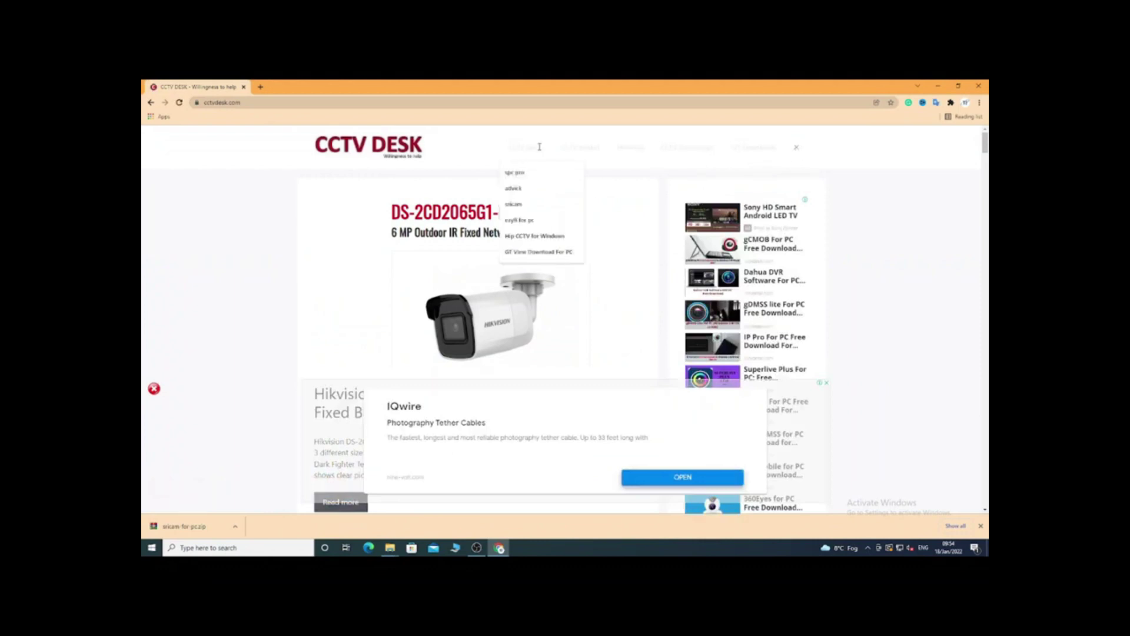
{"action": "type", "text": "i"}
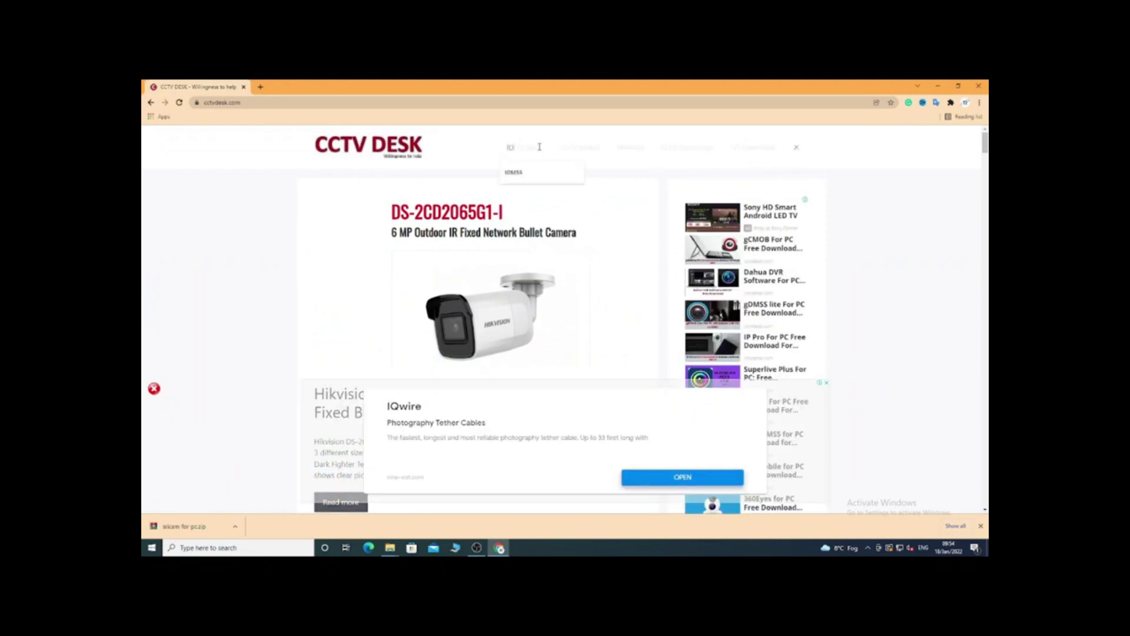
{"action": "type", "text": "dms"}
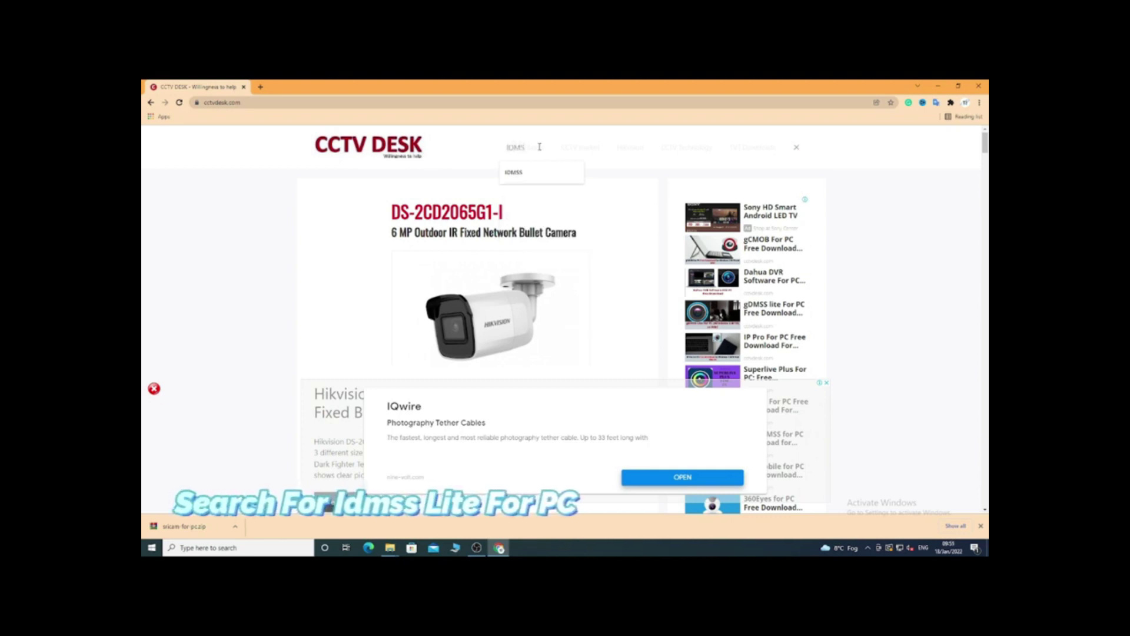
{"action": "key", "text": "Return"}
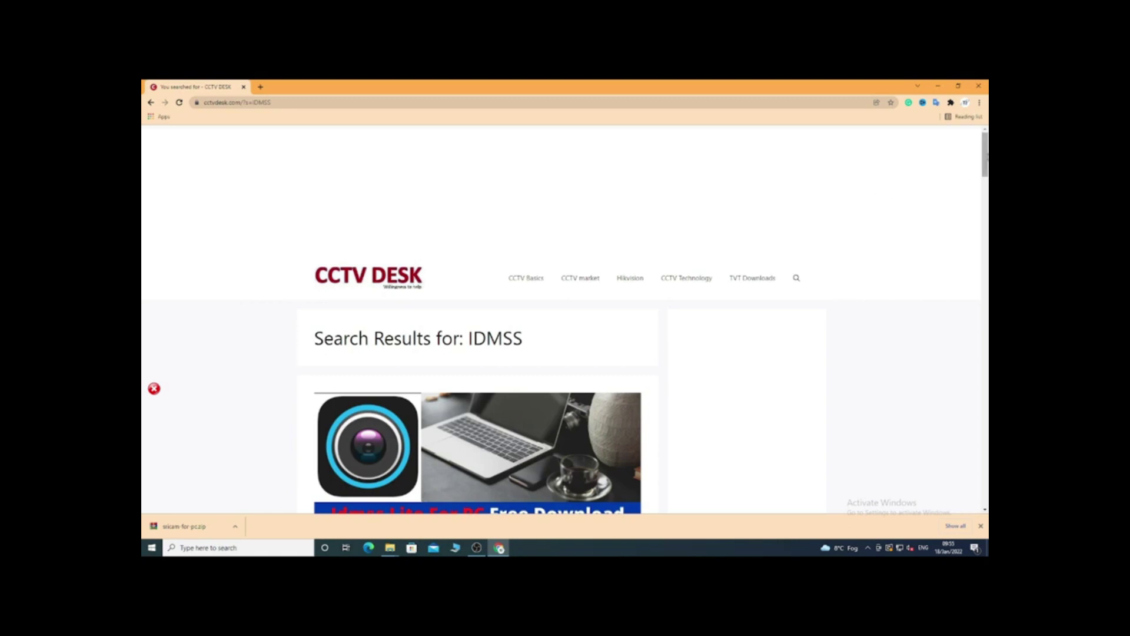
Open the Idmss Lite For PC article and follow its 'Free Download Idmss lite for Windows' button
{"action": "left_click_drag", "start_coordinate": [985, 156], "coordinate": [984, 199]}
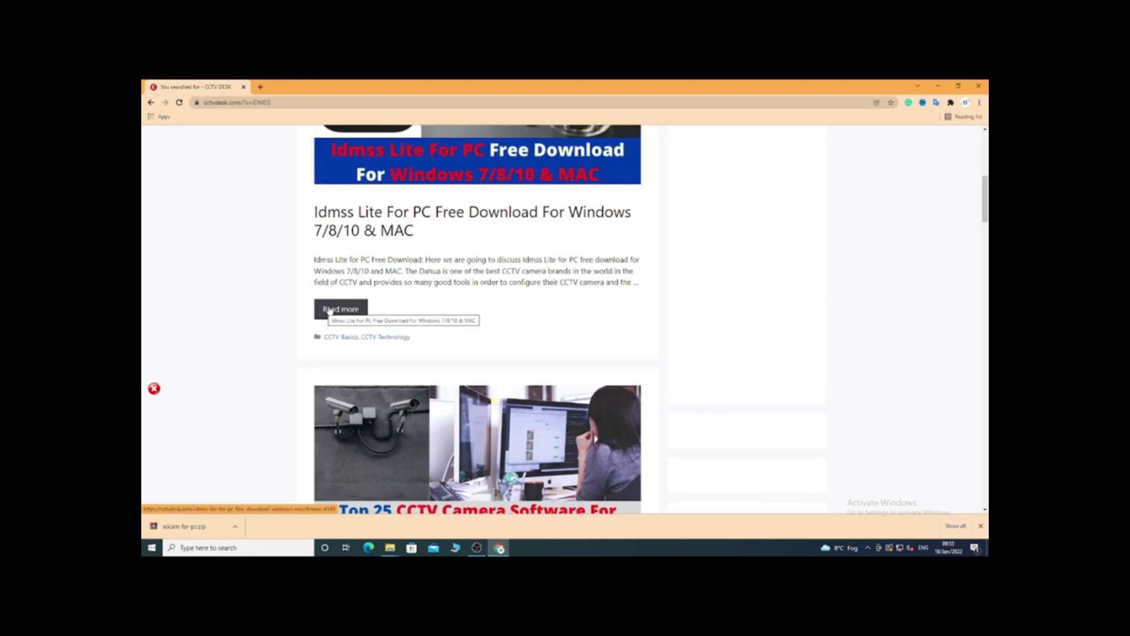
{"action": "left_click", "coordinate": [330, 310]}
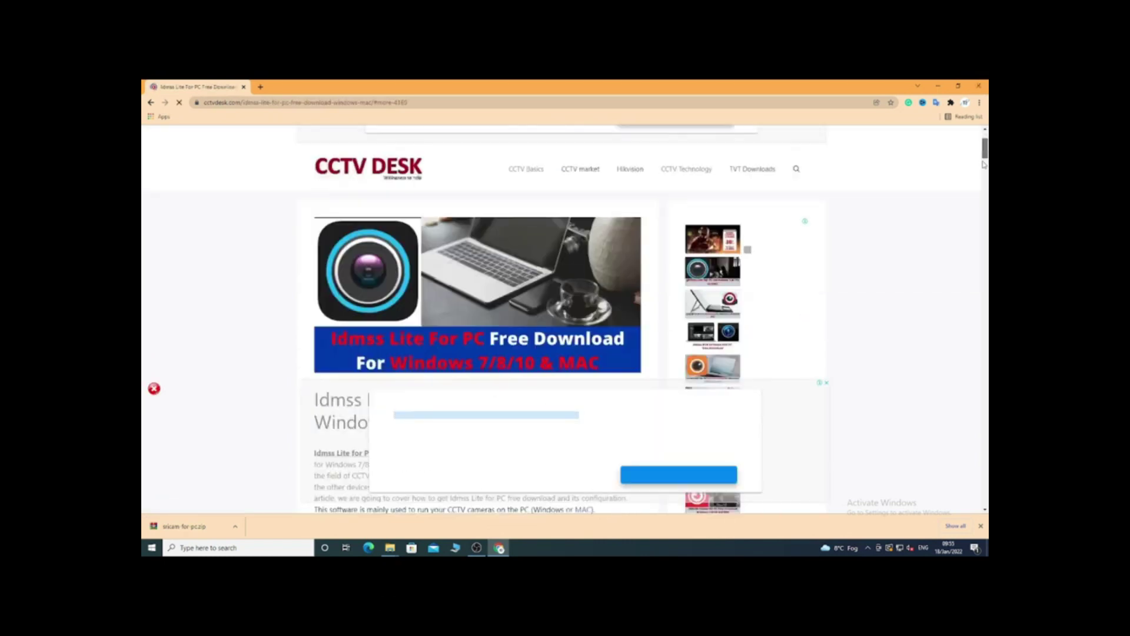
{"action": "scroll", "coordinate": [983, 165], "scroll_direction": "down", "scroll_amount": 8}
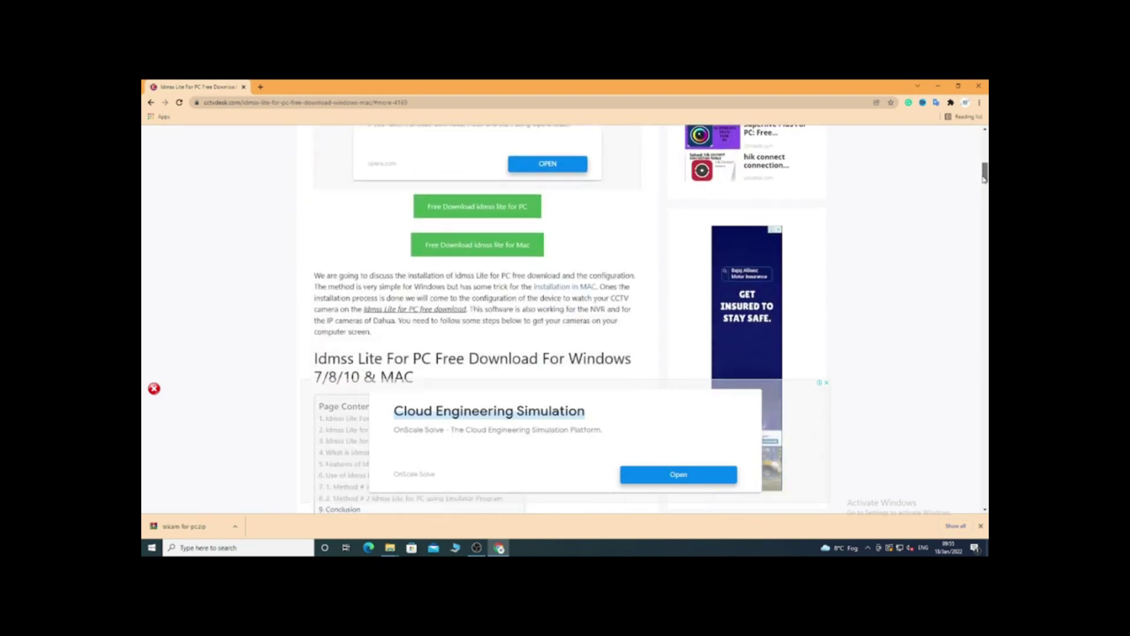
{"action": "left_click_drag", "start_coordinate": [984, 179], "coordinate": [984, 211]}
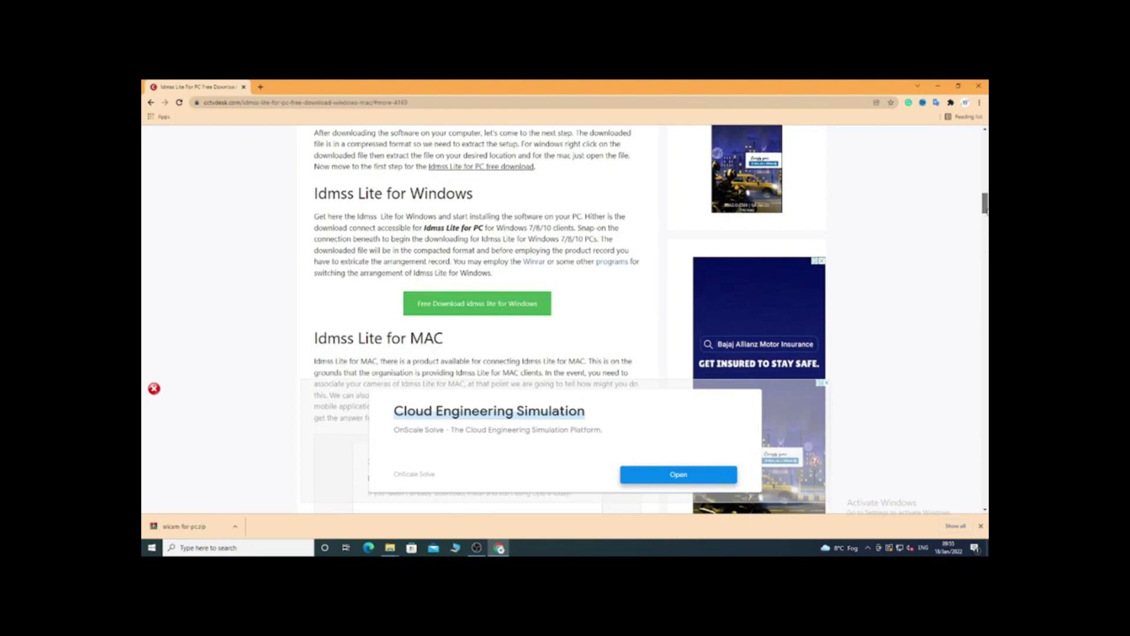
{"action": "left_click", "coordinate": [471, 305]}
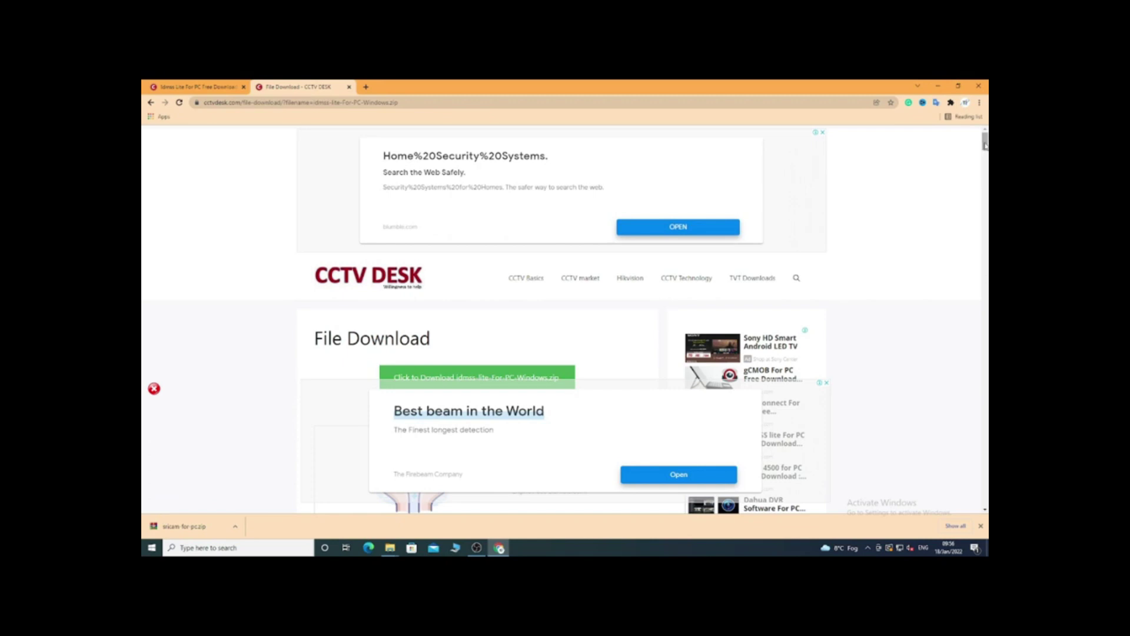
Download the Windows zip and save it to the Downloads folder
{"action": "left_click_drag", "start_coordinate": [984, 143], "coordinate": [984, 147]}
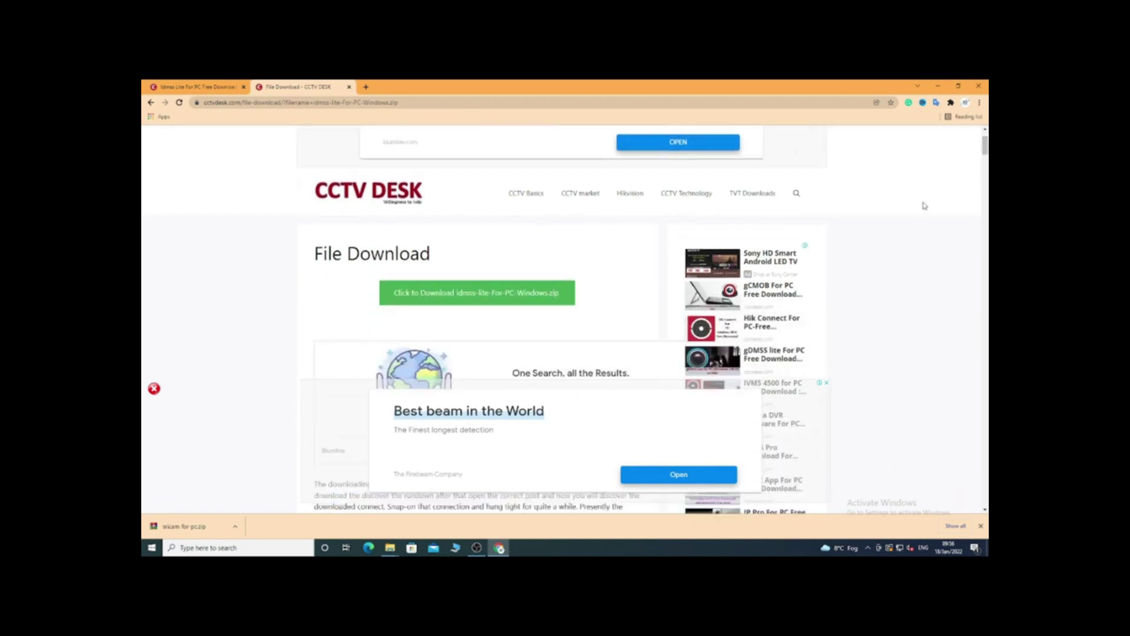
{"action": "left_click", "coordinate": [466, 293]}
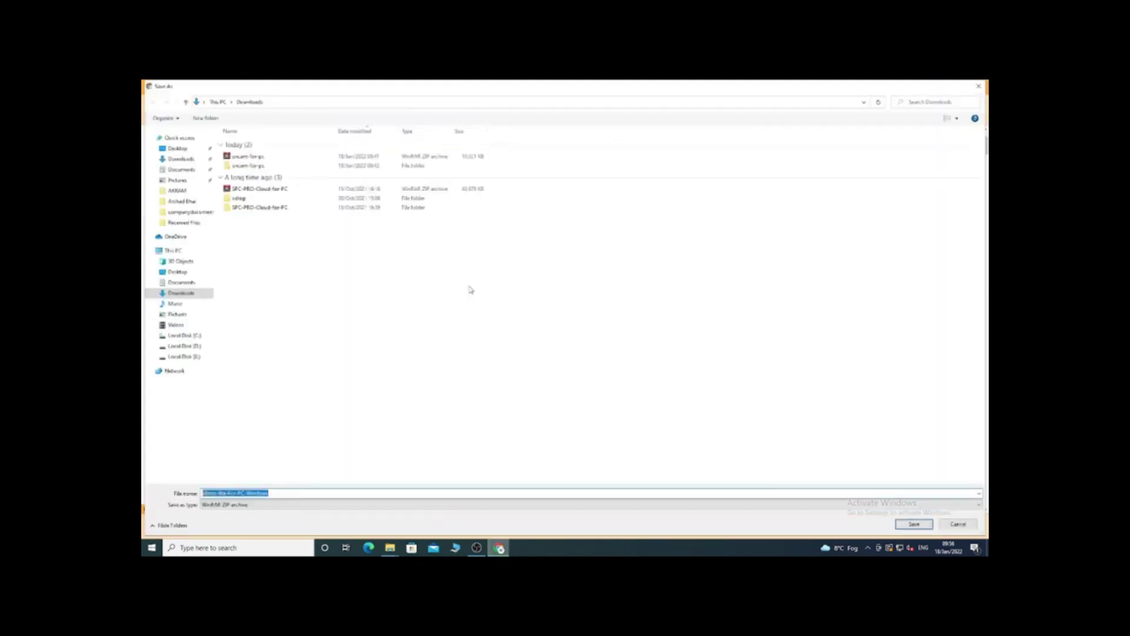
{"action": "left_click", "coordinate": [902, 523]}
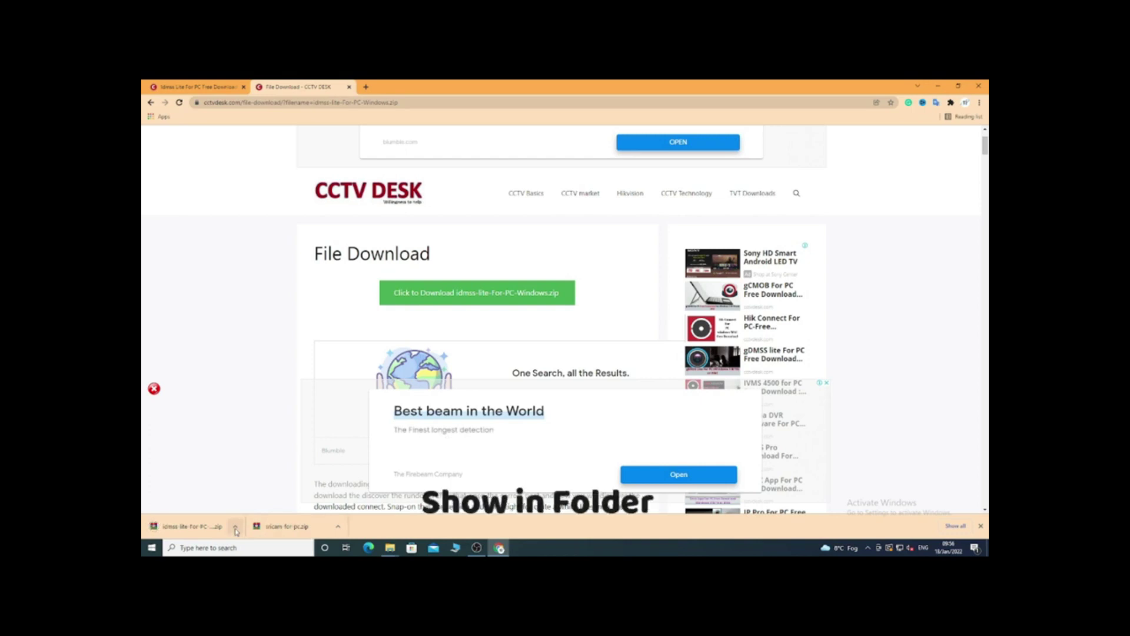
Extract idmss-lite-For-PC-Windows.zip into its own folder and browse into the Smart PSS subfolder
{"action": "left_click", "coordinate": [236, 529]}
{"action": "left_click", "coordinate": [255, 498]}
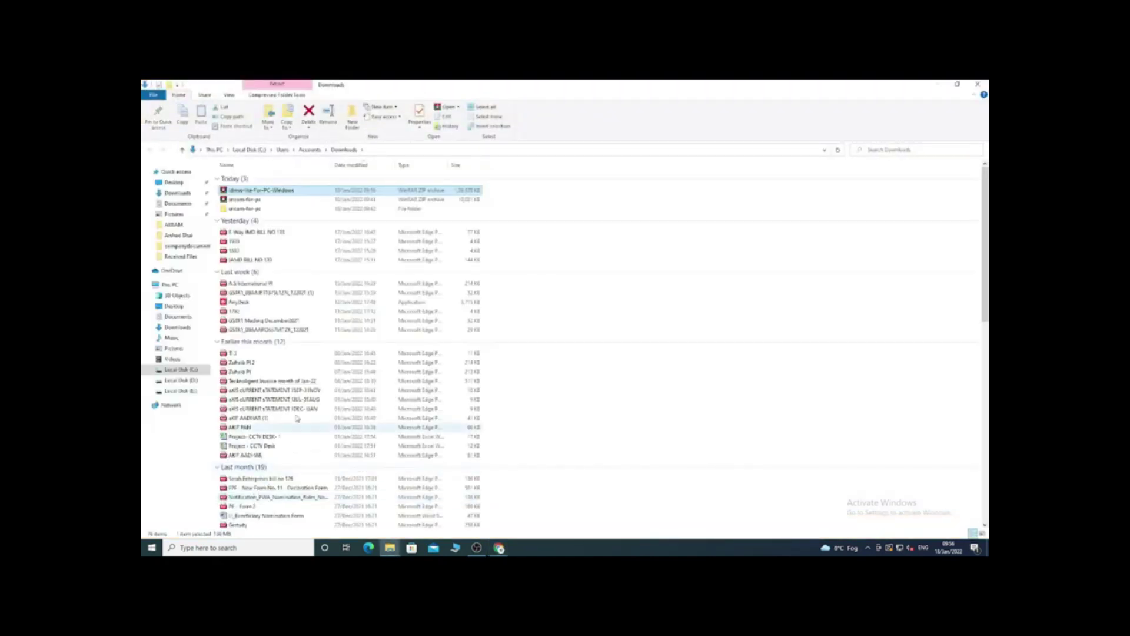
{"action": "right_click", "coordinate": [249, 194]}
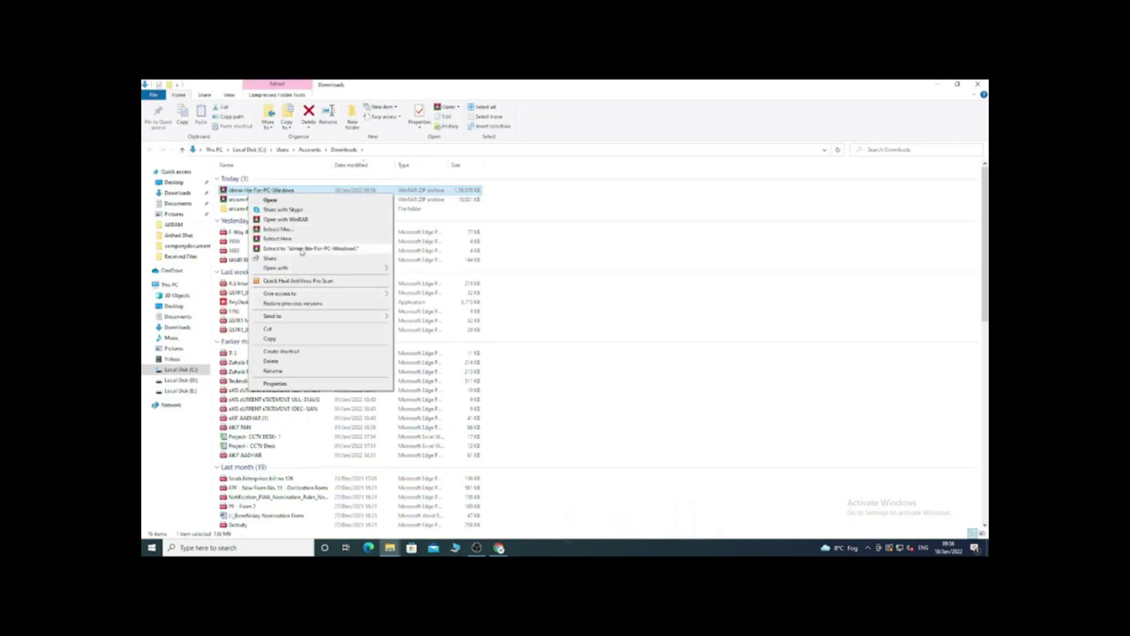
{"action": "left_click", "coordinate": [301, 249]}
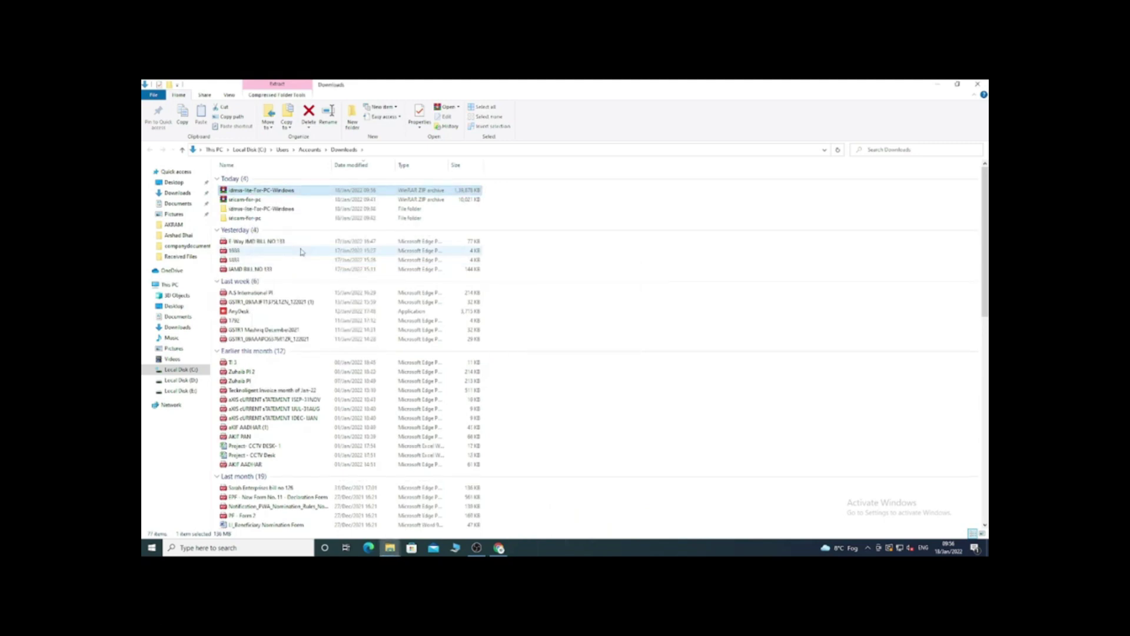
{"action": "double_click", "coordinate": [254, 209]}
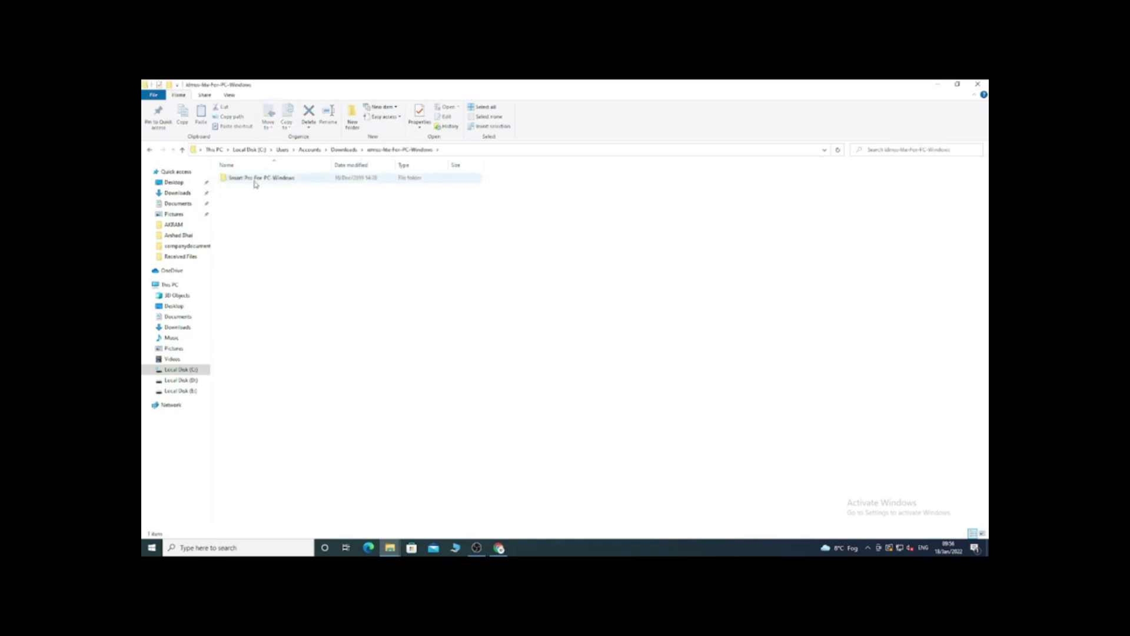
{"action": "double_click", "coordinate": [255, 184]}
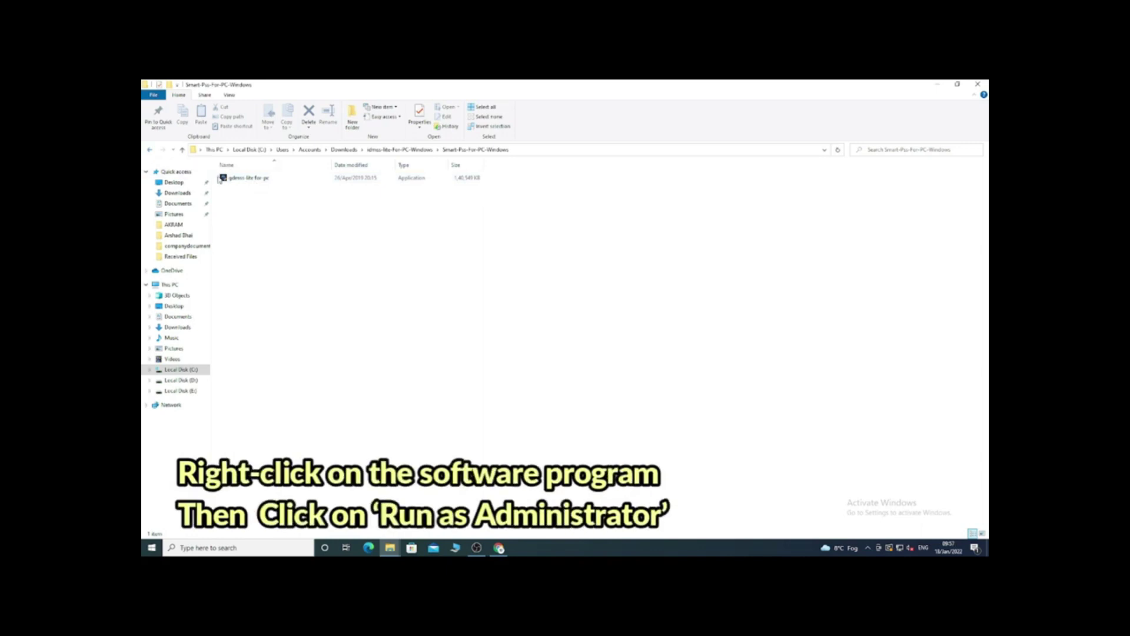
Run the gdmss lite installer as administrator, accept the licence, and install both components to the default path
{"action": "right_click", "coordinate": [235, 179]}
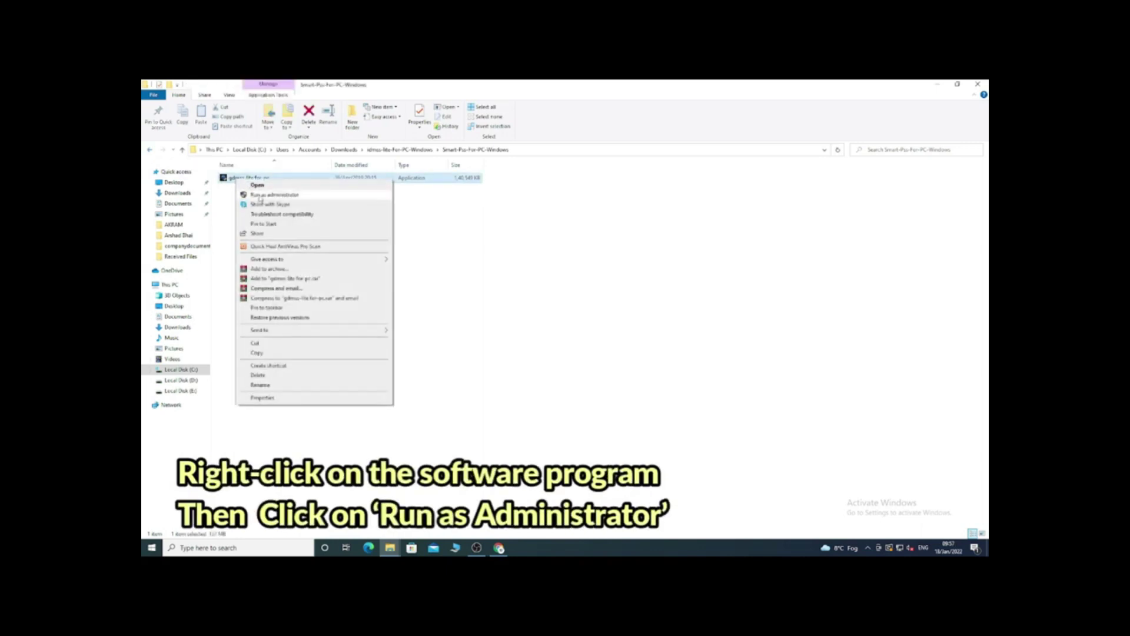
{"action": "left_click", "coordinate": [260, 196]}
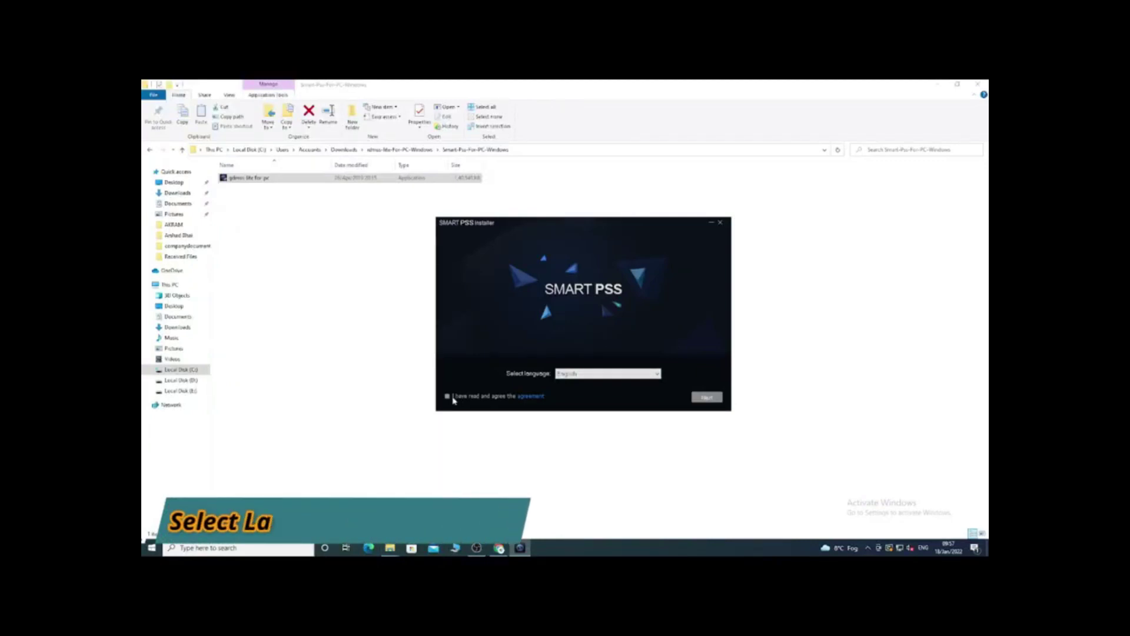
{"action": "left_click", "coordinate": [447, 396]}
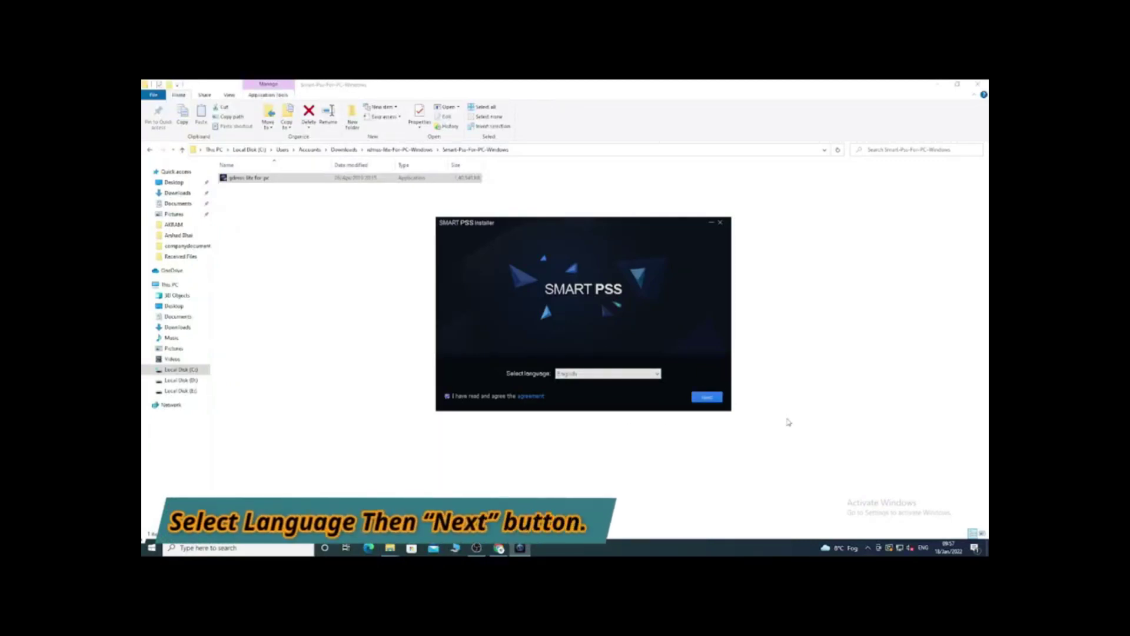
{"action": "left_click", "coordinate": [705, 399]}
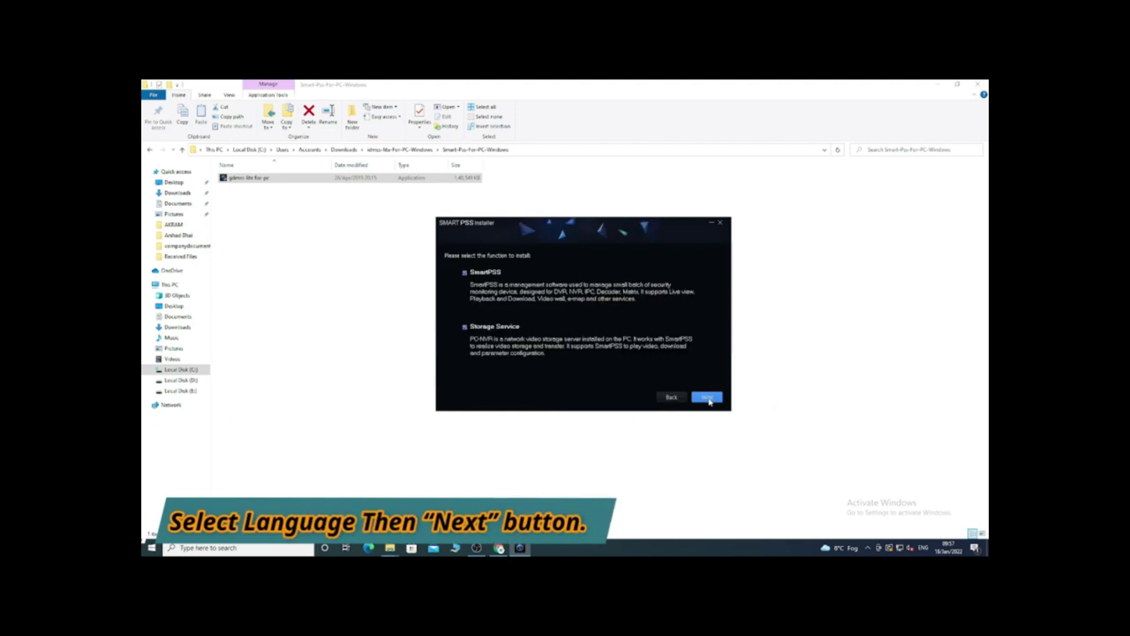
{"action": "left_click", "coordinate": [708, 398]}
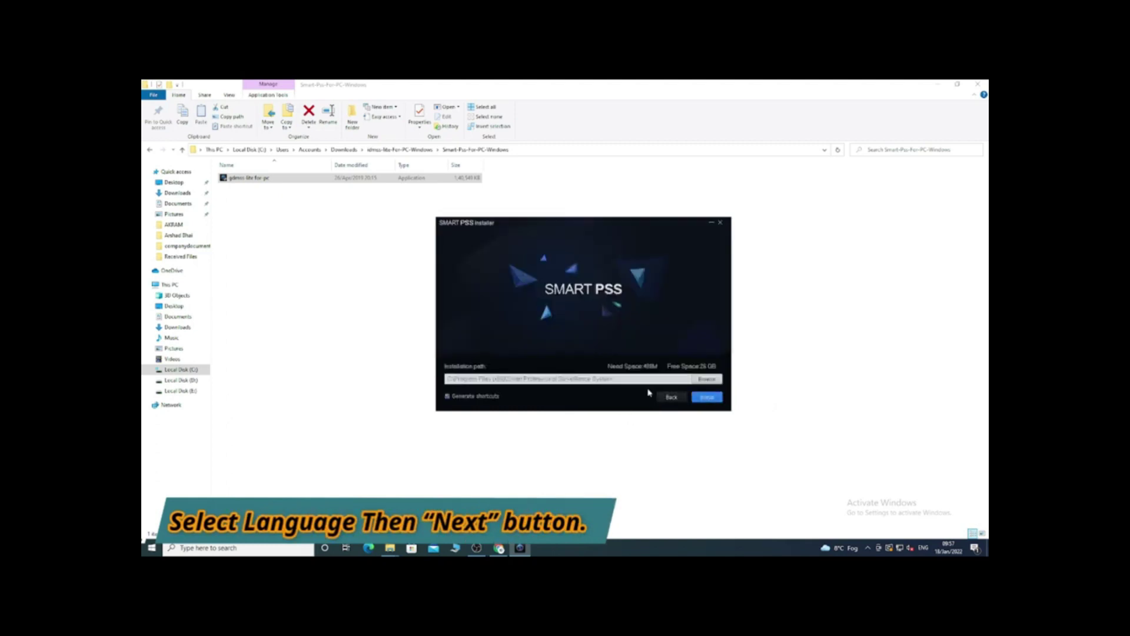
{"action": "left_click", "coordinate": [700, 398]}
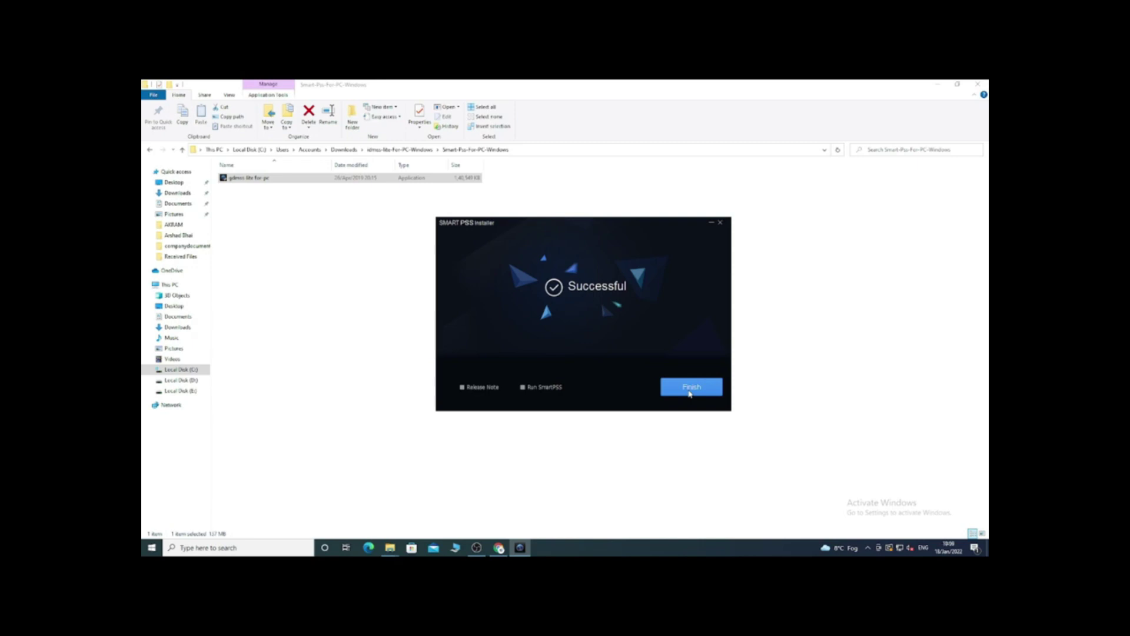
Close the installer, then set and confirm the SmartPSS admin password with Auto Login enabled
{"action": "left_click", "coordinate": [690, 388]}
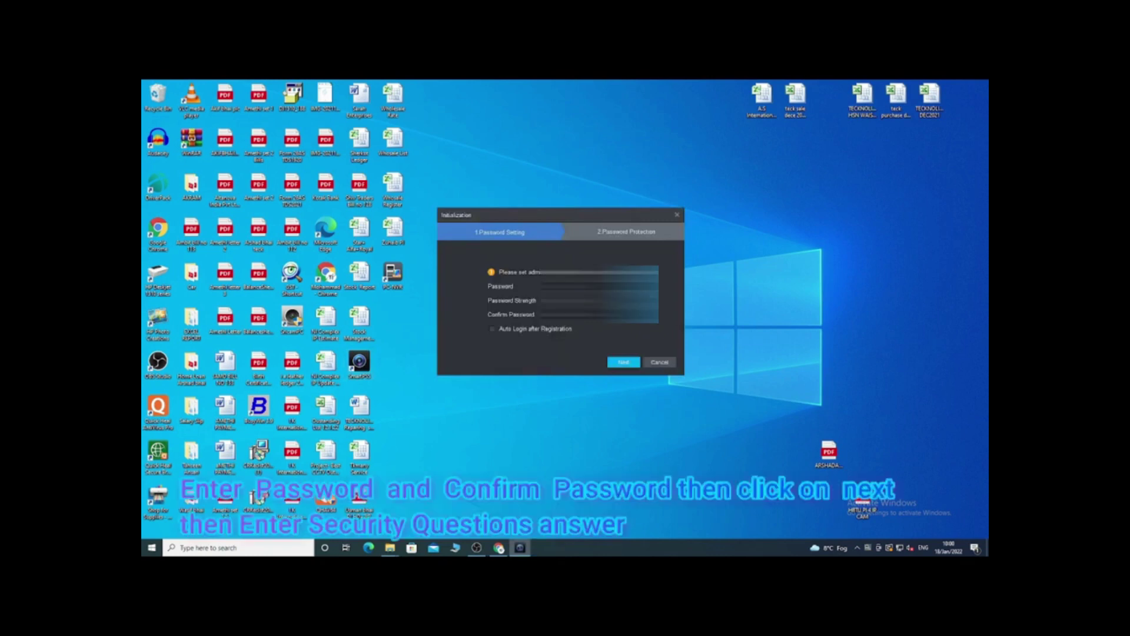
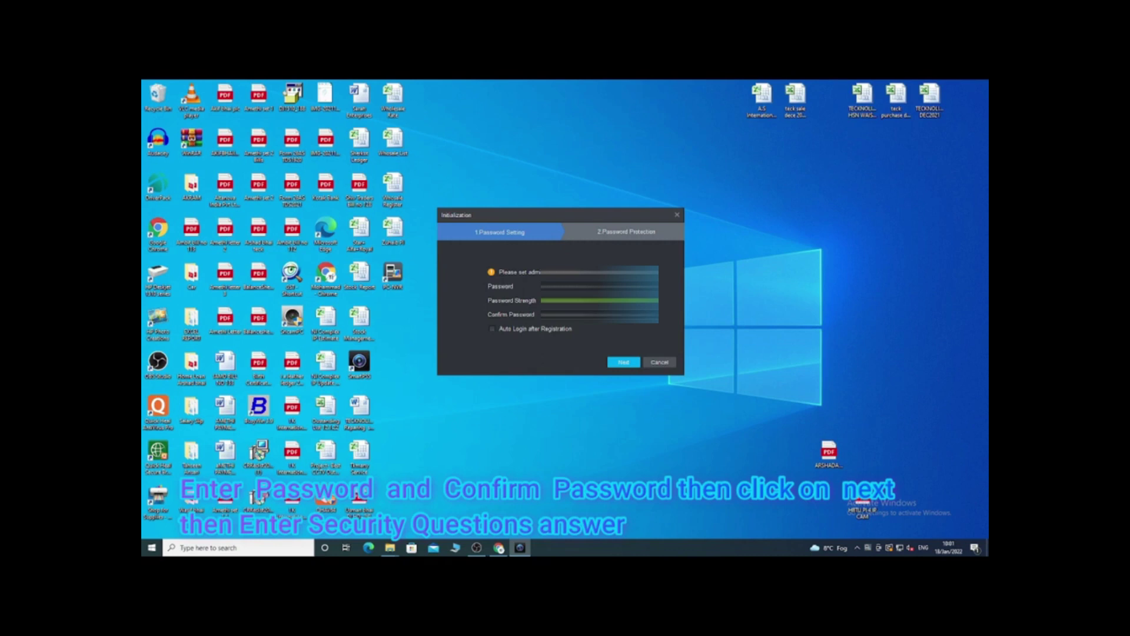
{"action": "left_click", "coordinate": [499, 328]}
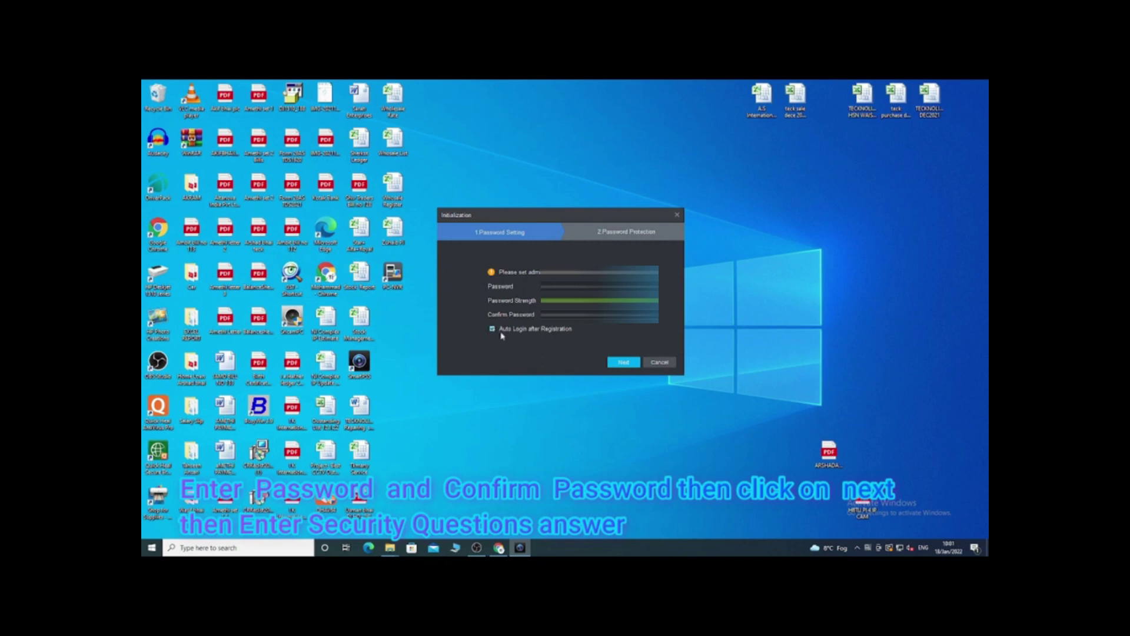
{"action": "left_click", "coordinate": [625, 362]}
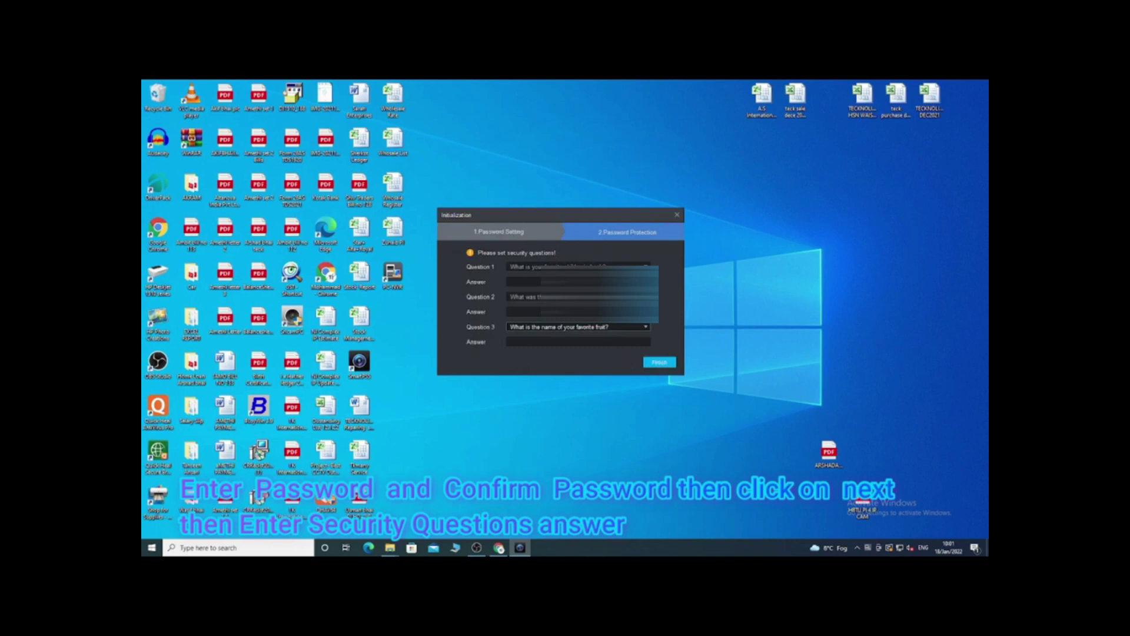
Answer the three security questions and complete the initialization
{"action": "left_click", "coordinate": [510, 282]}
{"action": "type", "text": "M"}
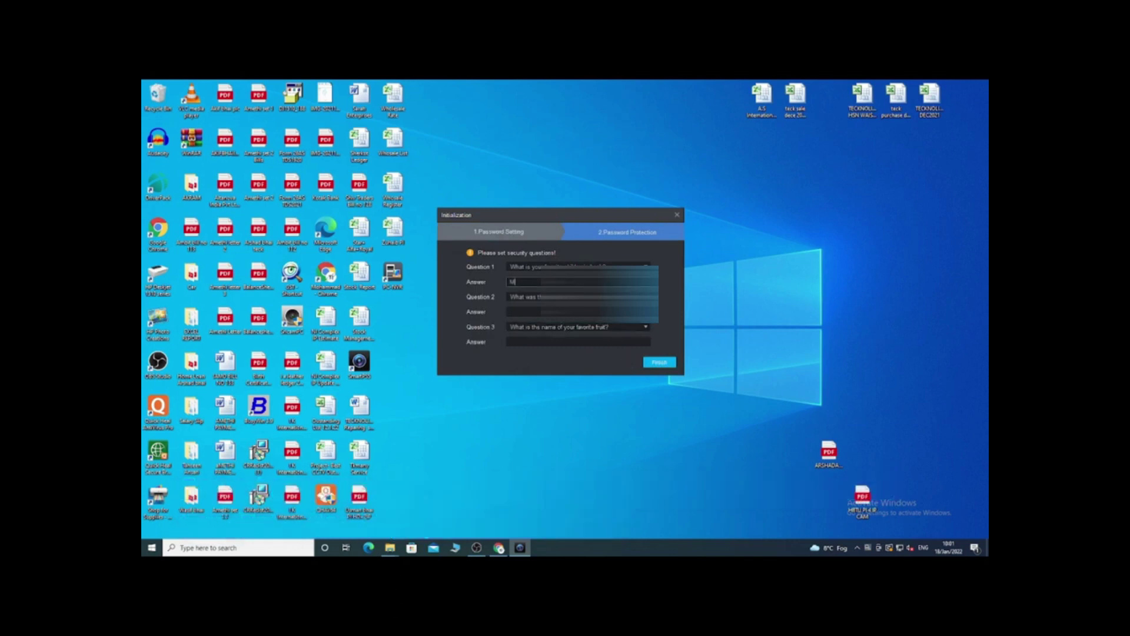
{"action": "left_click", "coordinate": [510, 312]}
{"action": "type", "text": "H"}
{"action": "left_click", "coordinate": [510, 342]}
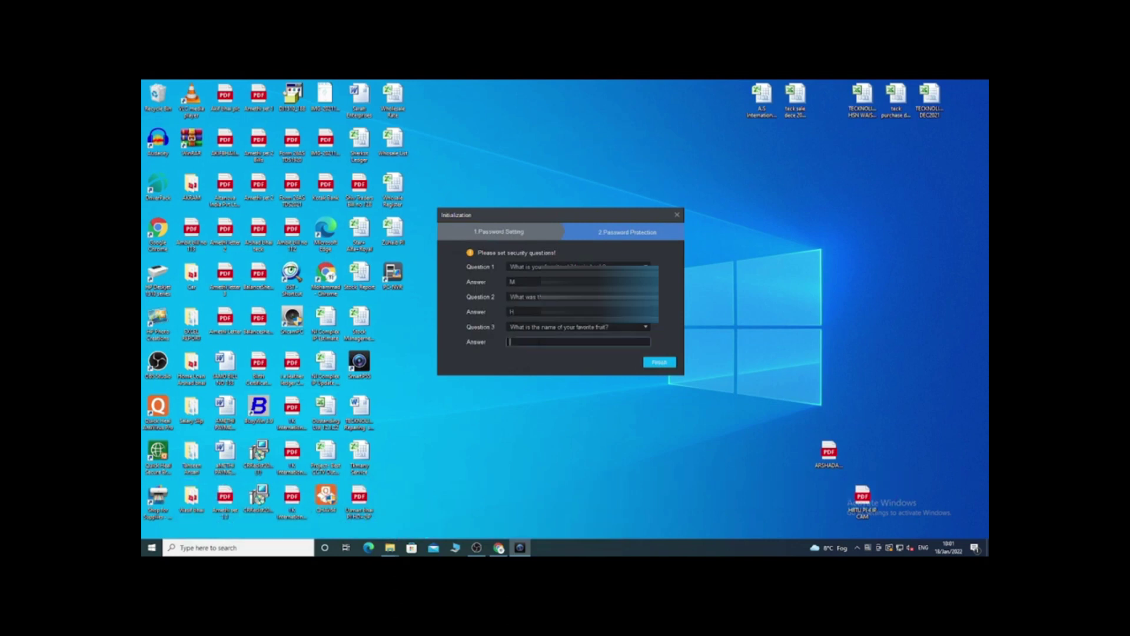
{"action": "type", "text": "B"}
{"action": "left_click", "coordinate": [652, 362]}
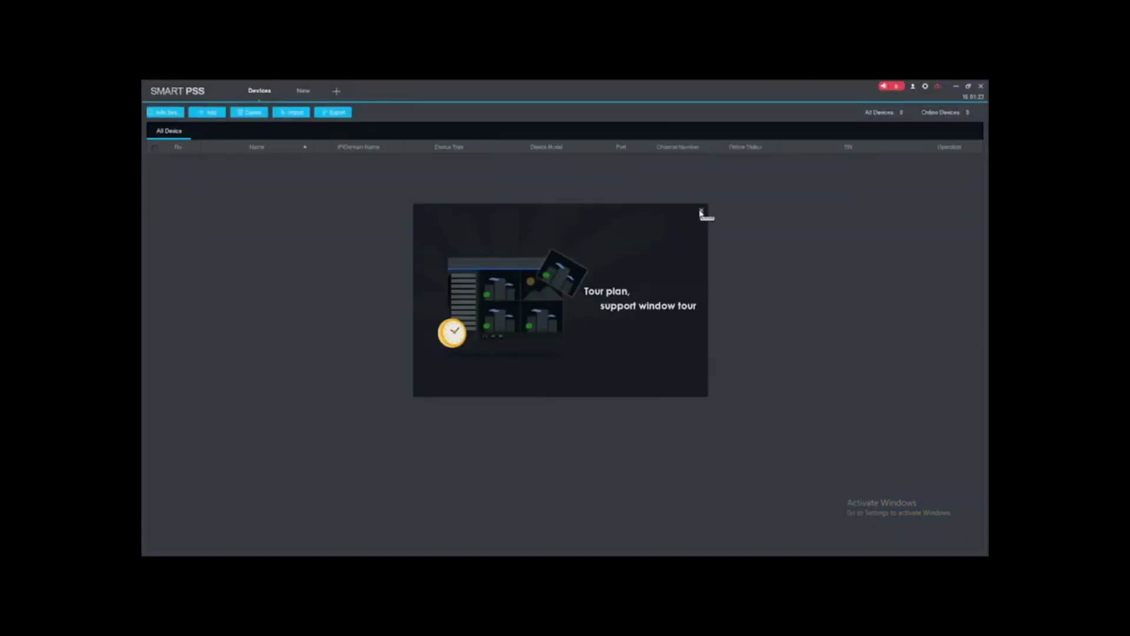
Dismiss the intro popup and start a manual device add using the IP/Domain method
{"action": "left_click", "coordinate": [701, 211]}
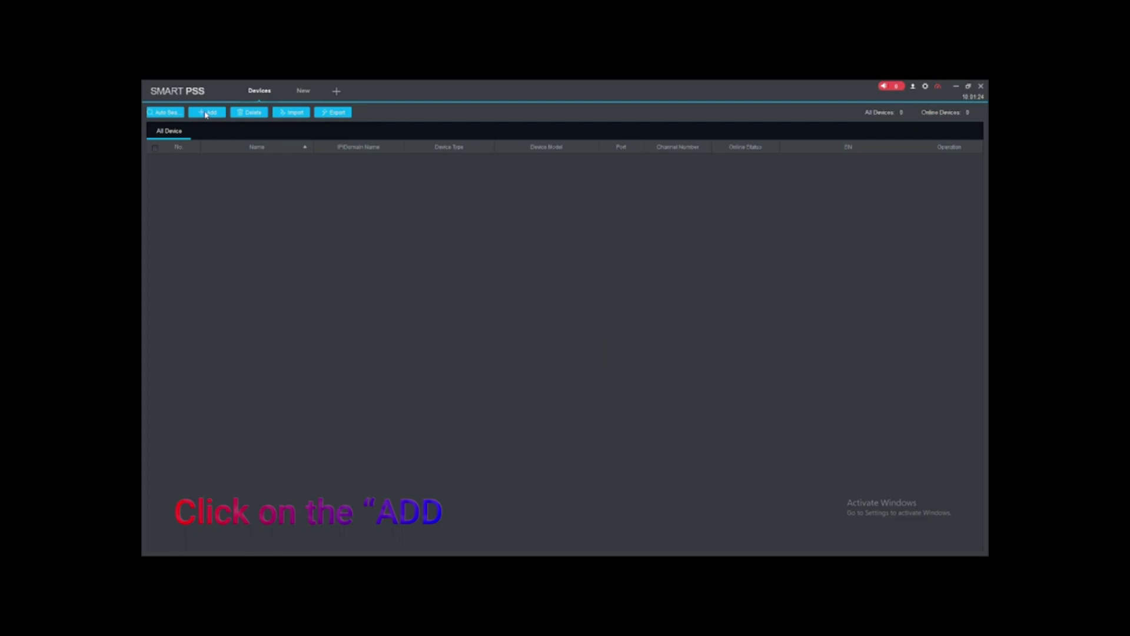
{"action": "left_click", "coordinate": [207, 113]}
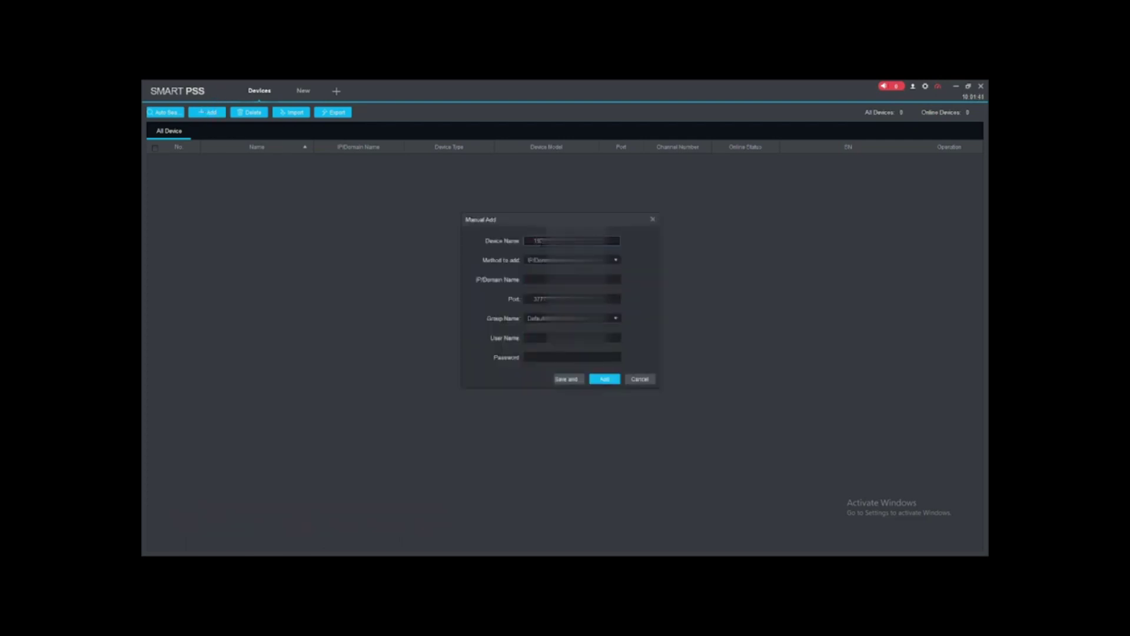
{"action": "left_click", "coordinate": [542, 260]}
{"action": "key", "text": "Return"}
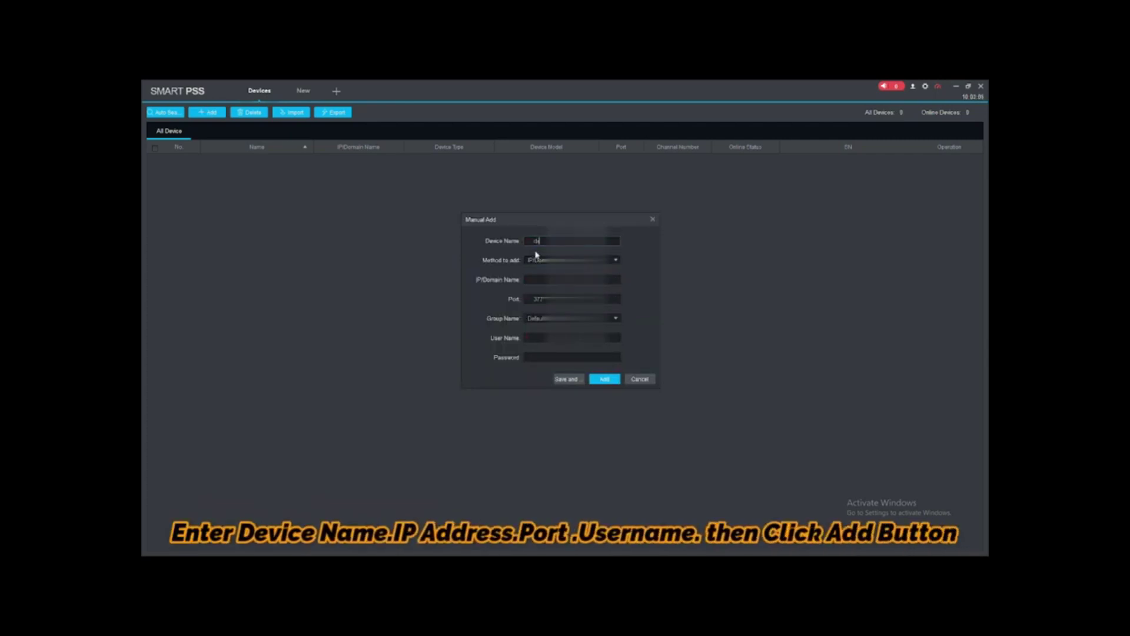
Add device 'TEST' at 192.168.1.108 with the device's user name and password, then save
{"action": "type", "text": "TEST"}
{"action": "left_click", "coordinate": [537, 279]}
{"action": "type", "text": "192.168.1.108"}
{"action": "key", "text": "Tab"}
{"action": "key", "text": "Tab"}
{"action": "key", "text": "Tab"}
{"action": "type", "text": "admin"}
{"action": "key", "text": "Tab"}
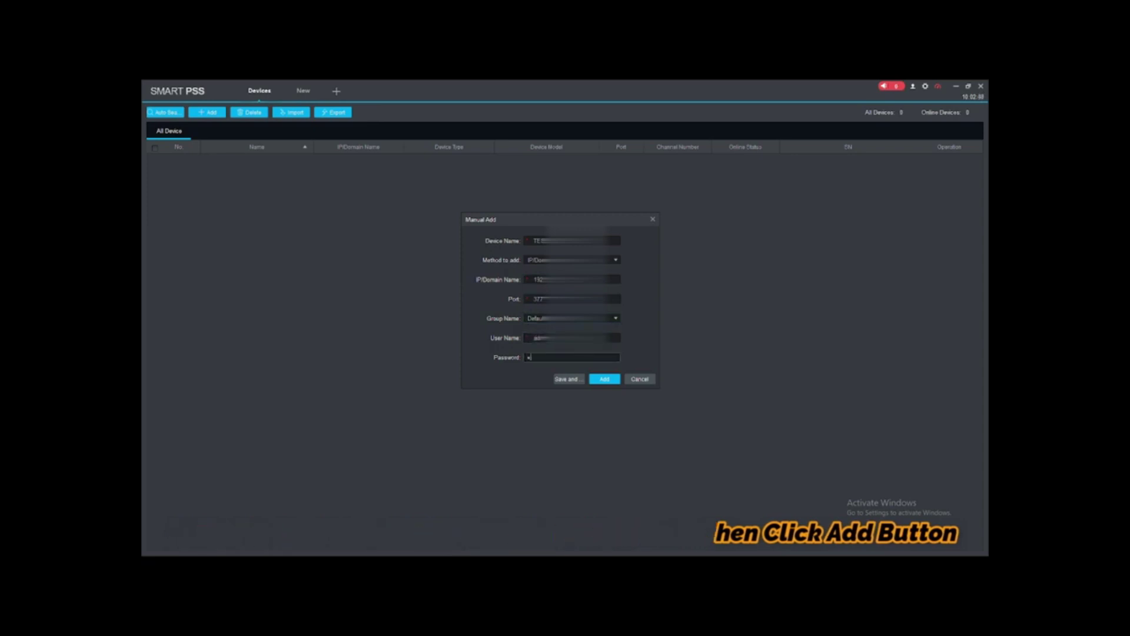
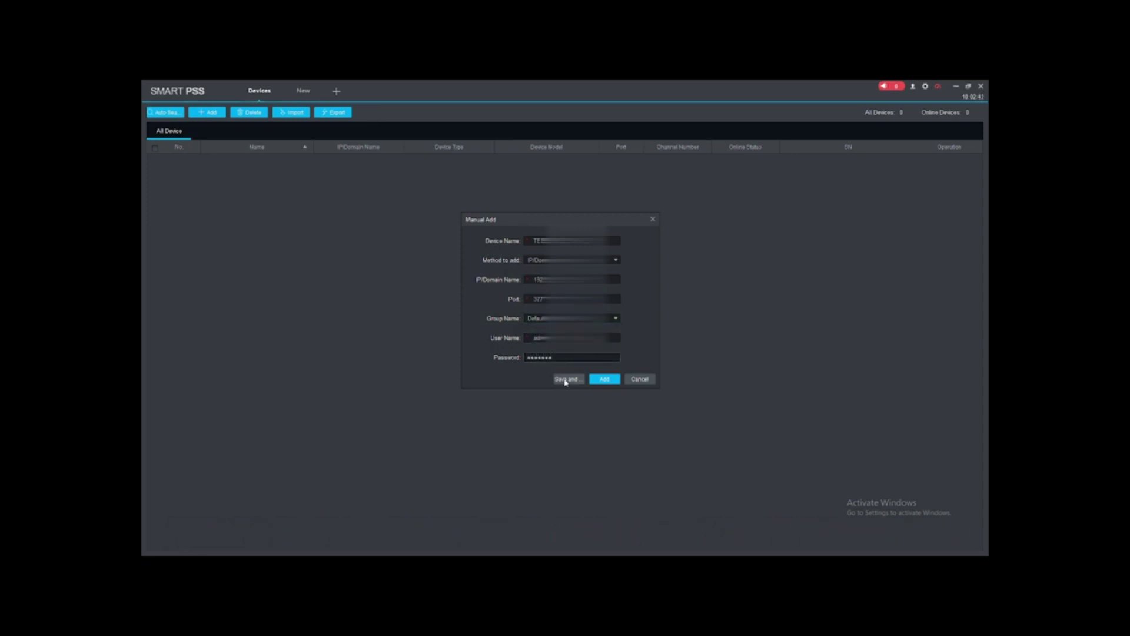
{"action": "left_click", "coordinate": [567, 379]}
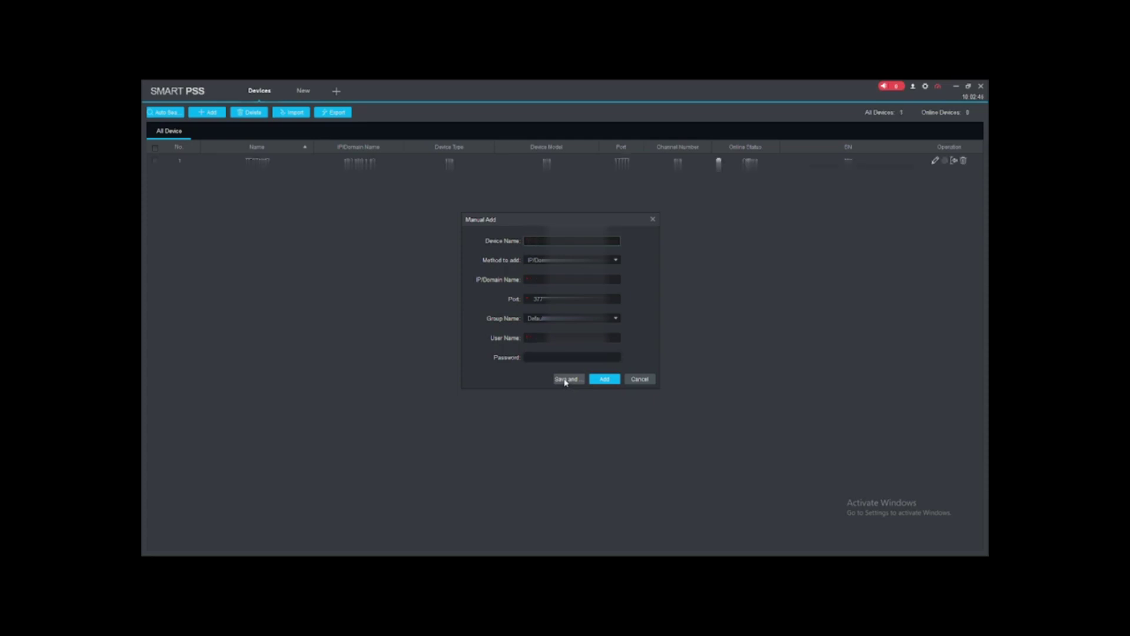
{"action": "left_click", "coordinate": [652, 219]}
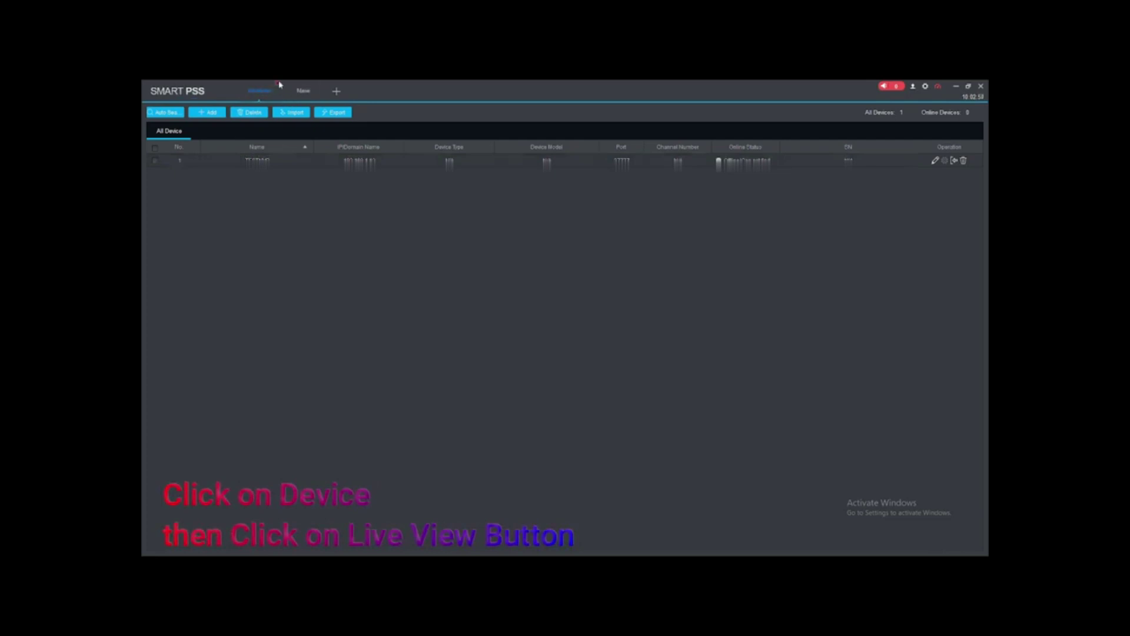
Open Live View and play the TESTNVR camera feed from the device tree
{"action": "left_click", "coordinate": [277, 83]}
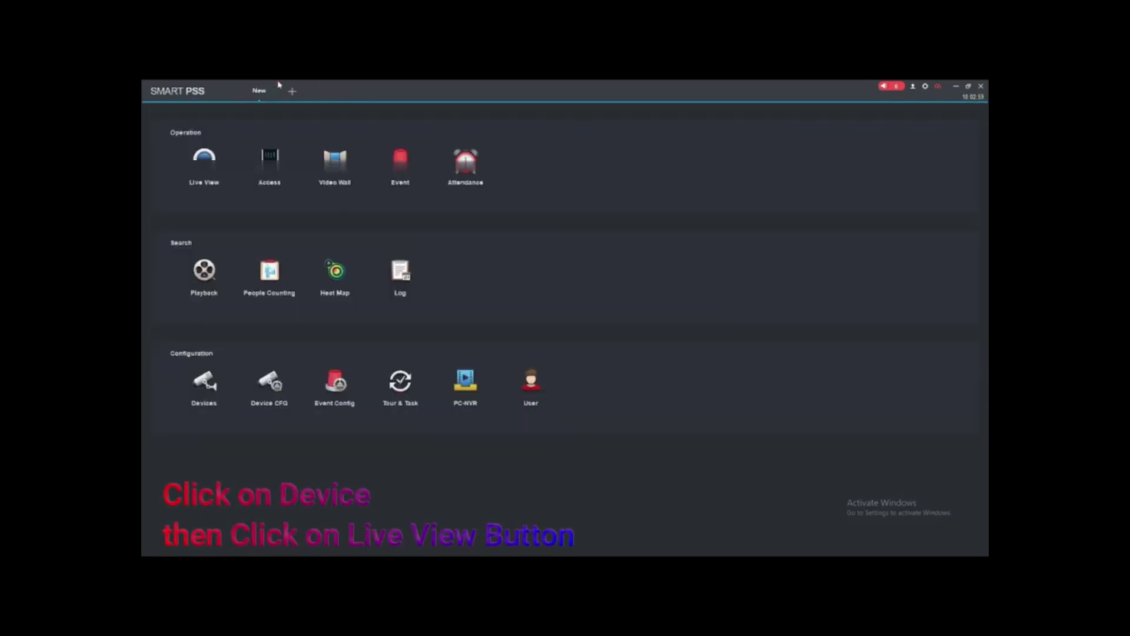
{"action": "left_click", "coordinate": [207, 169]}
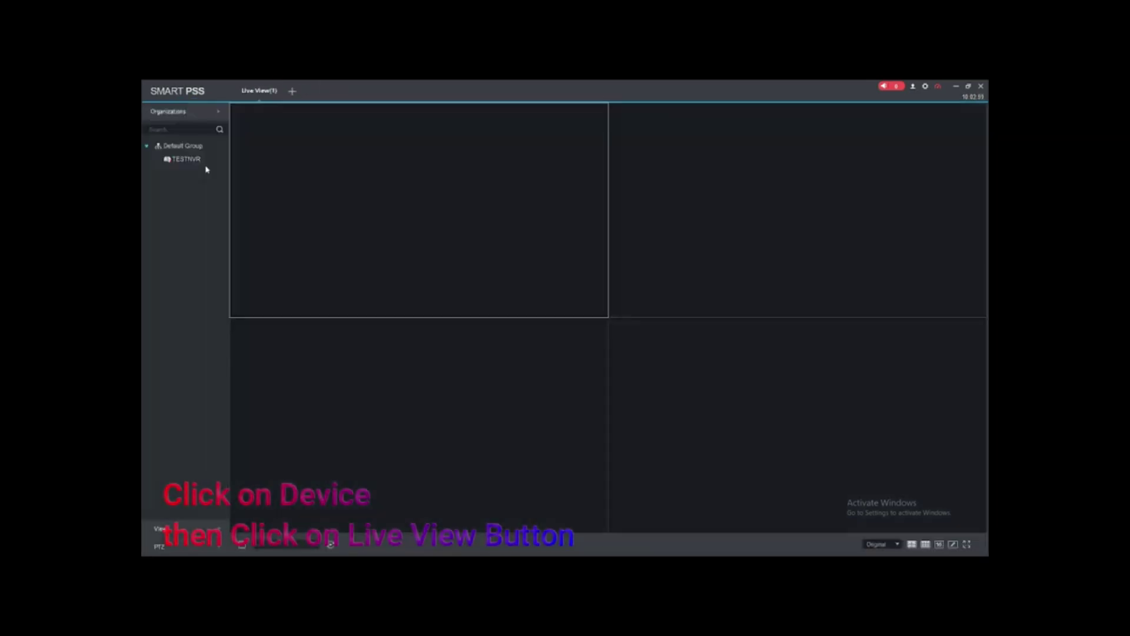
{"action": "left_click", "coordinate": [174, 160]}
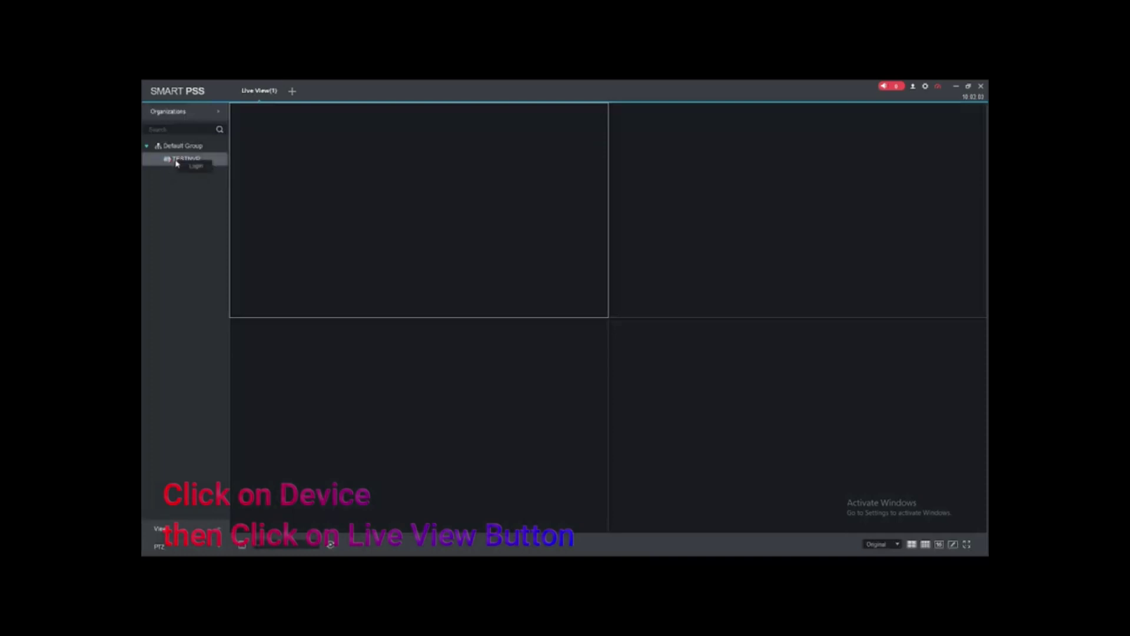
{"action": "double_click", "coordinate": [348, 230]}
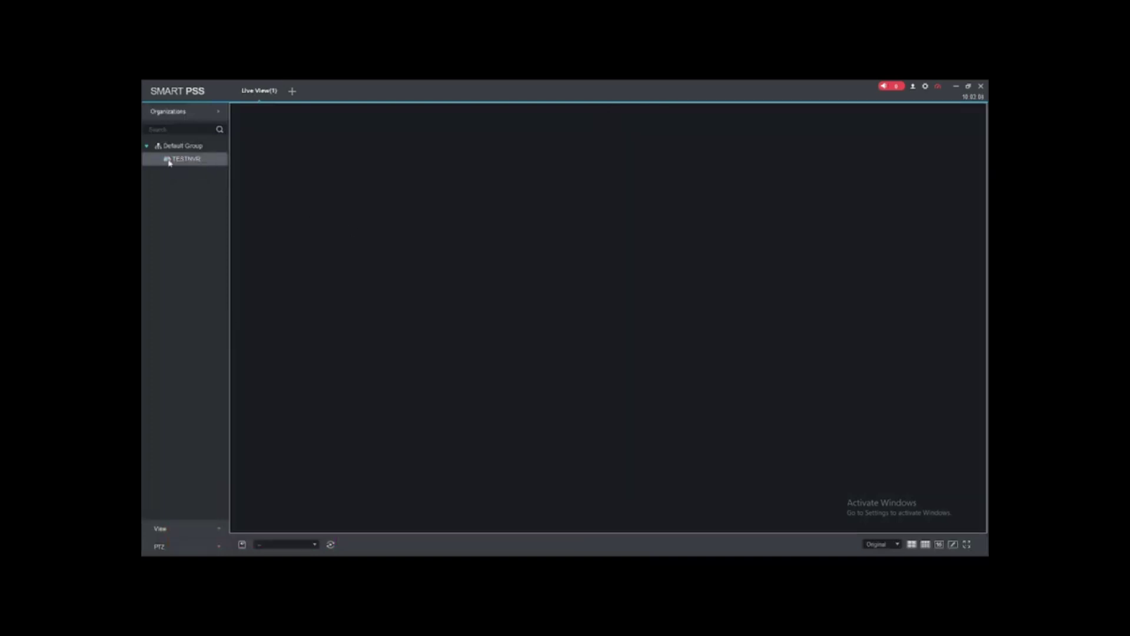